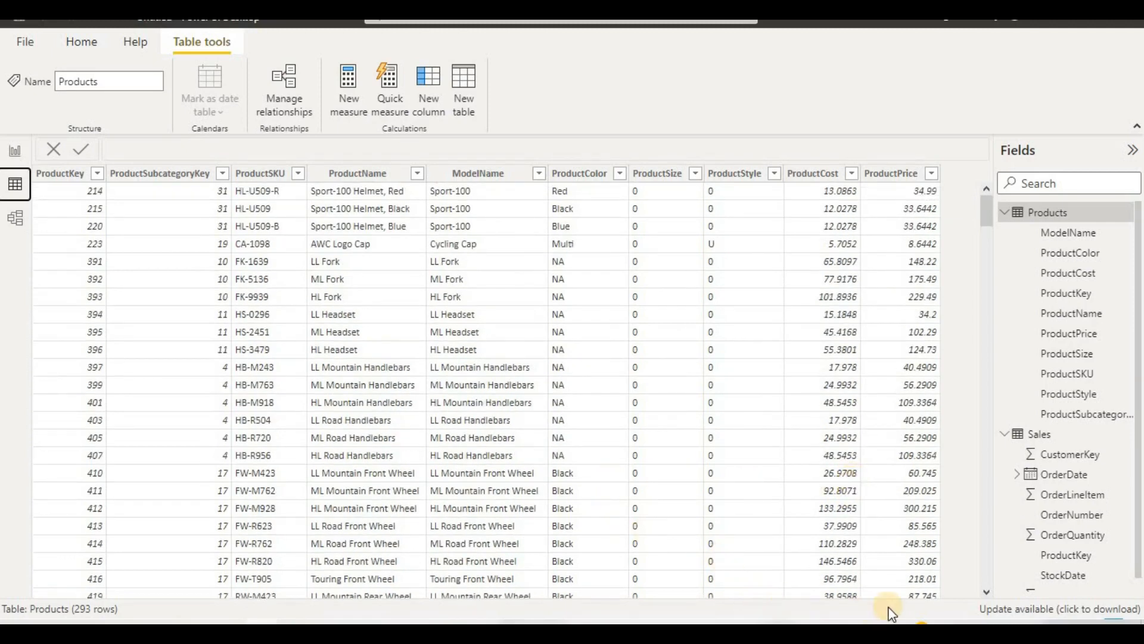
Examine the columns of the Products table, from ProductKey through ProductCost and ProductPrice
{"action": "left_click", "coordinate": [684, 521]}
{"action": "key", "text": "Tab"}
{"action": "key", "text": "Tab"}
{"action": "key", "text": "Tab"}
{"action": "key", "text": "Tab"}
{"action": "key", "text": "Tab"}
{"action": "key", "text": "Tab"}
{"action": "key", "text": "Tab"}
{"action": "key", "text": "Tab"}
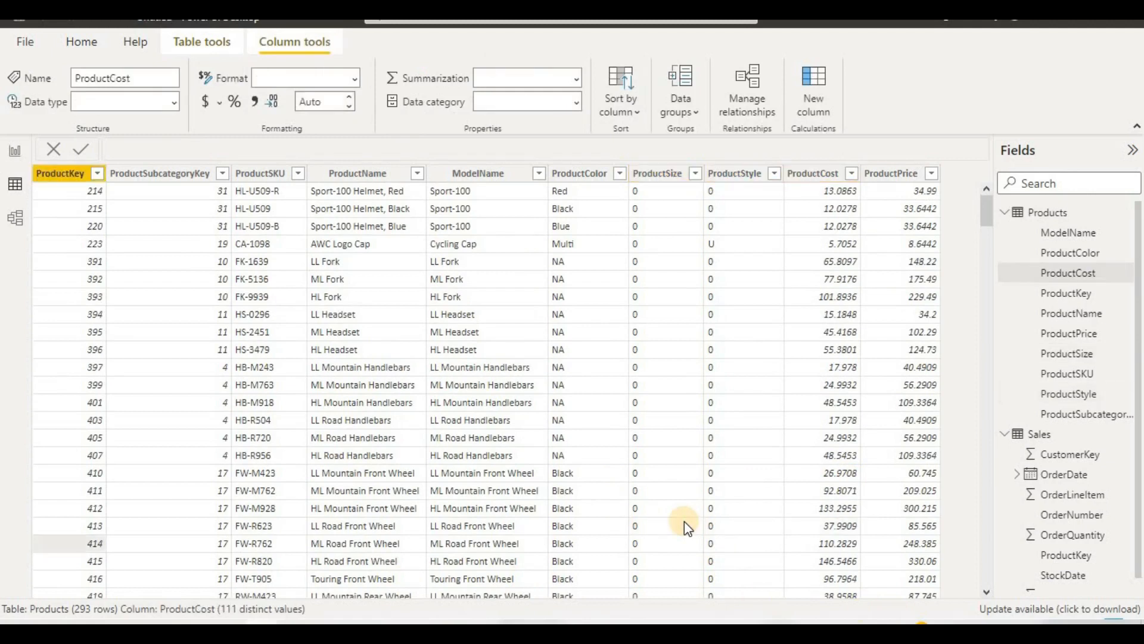
{"action": "key", "text": "Tab"}
{"action": "key", "text": "Tab"}
{"action": "key", "text": "Tab"}
{"action": "key", "text": "Tab"}
{"action": "key", "text": "Tab"}
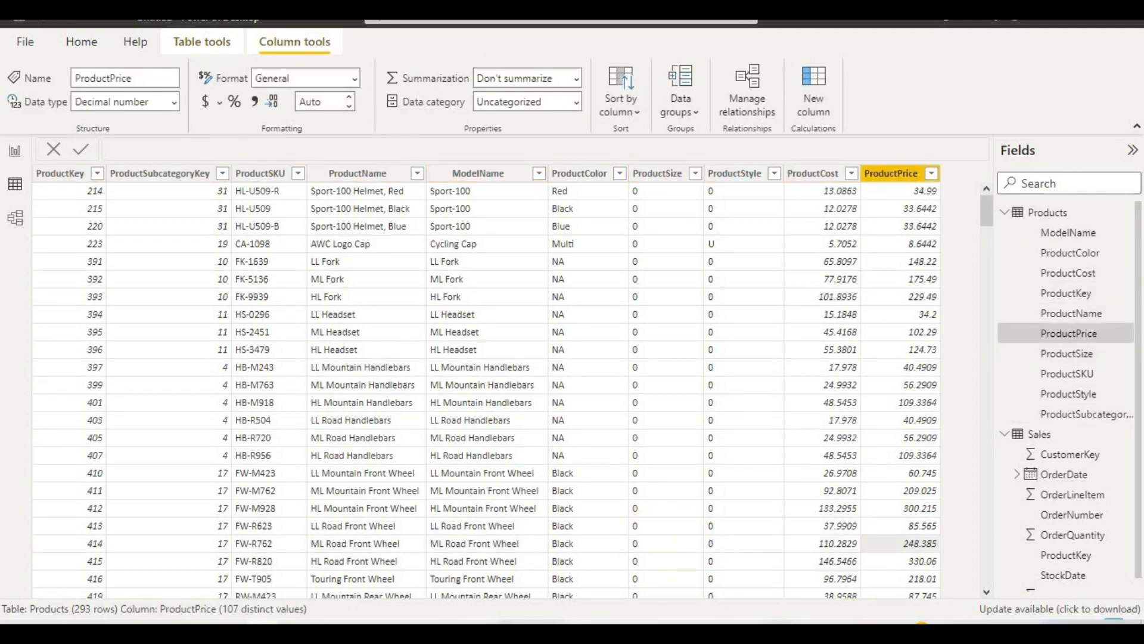
Review the Sales table's columns and its model relationship with the Products table
{"action": "left_click", "coordinate": [1016, 439]}
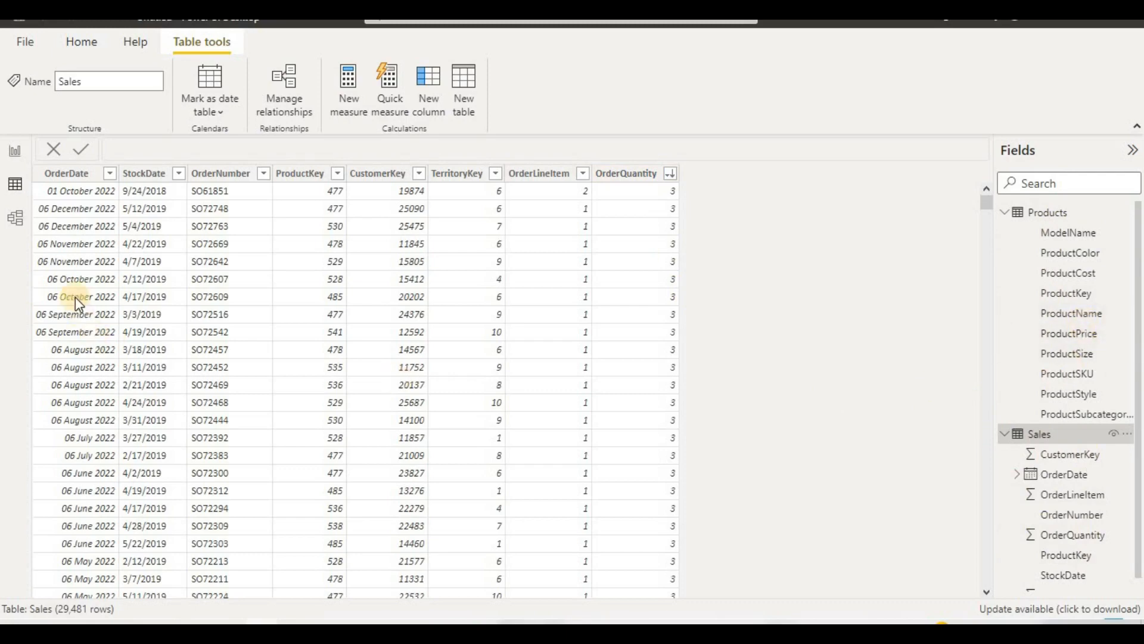
{"action": "left_click", "coordinate": [20, 223]}
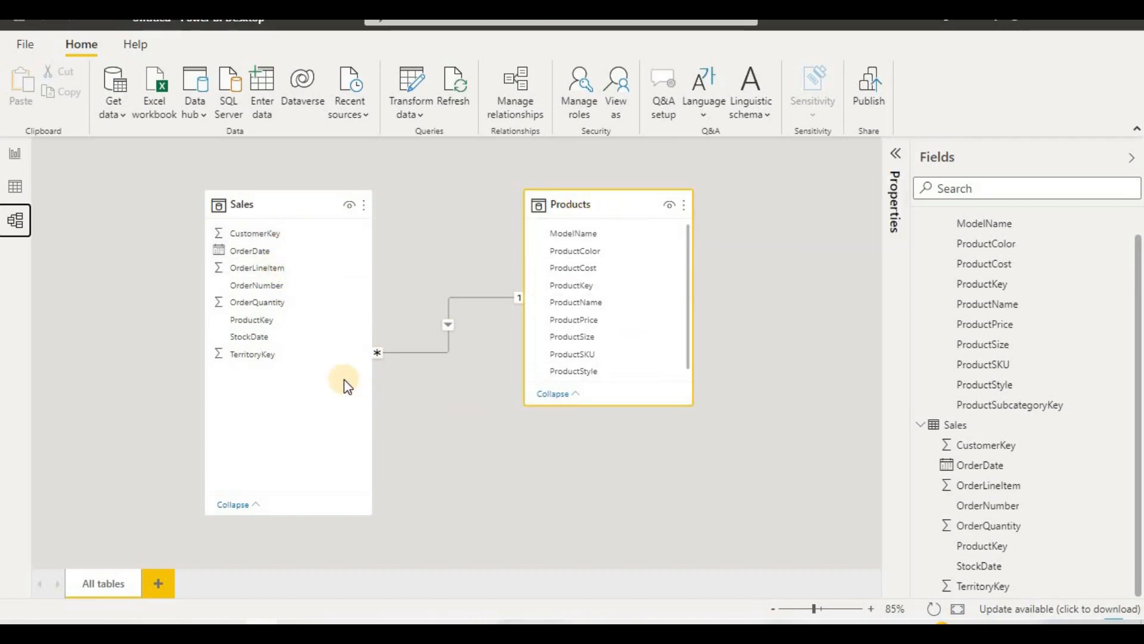
{"action": "left_click", "coordinate": [17, 186]}
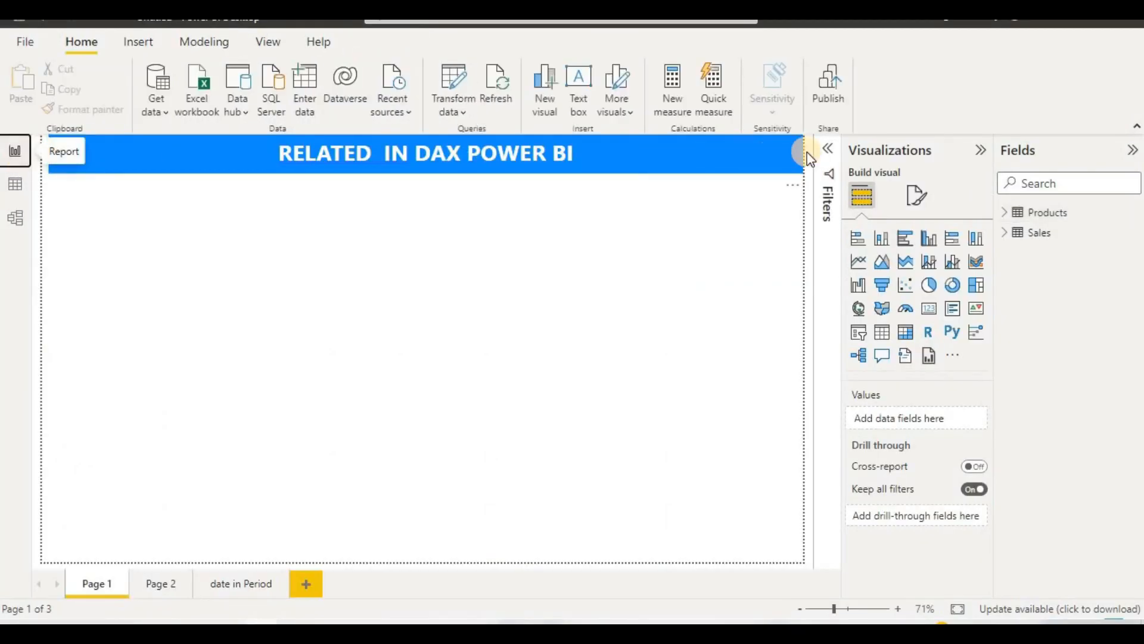
{"action": "left_click", "coordinate": [1031, 218]}
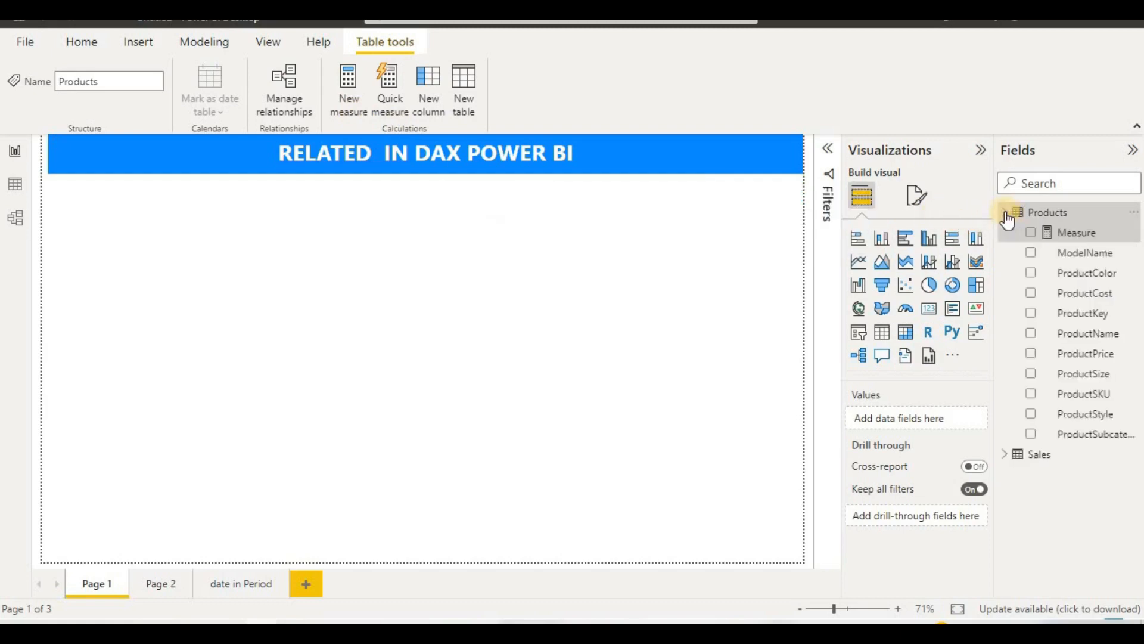
{"action": "left_click", "coordinate": [1008, 454]}
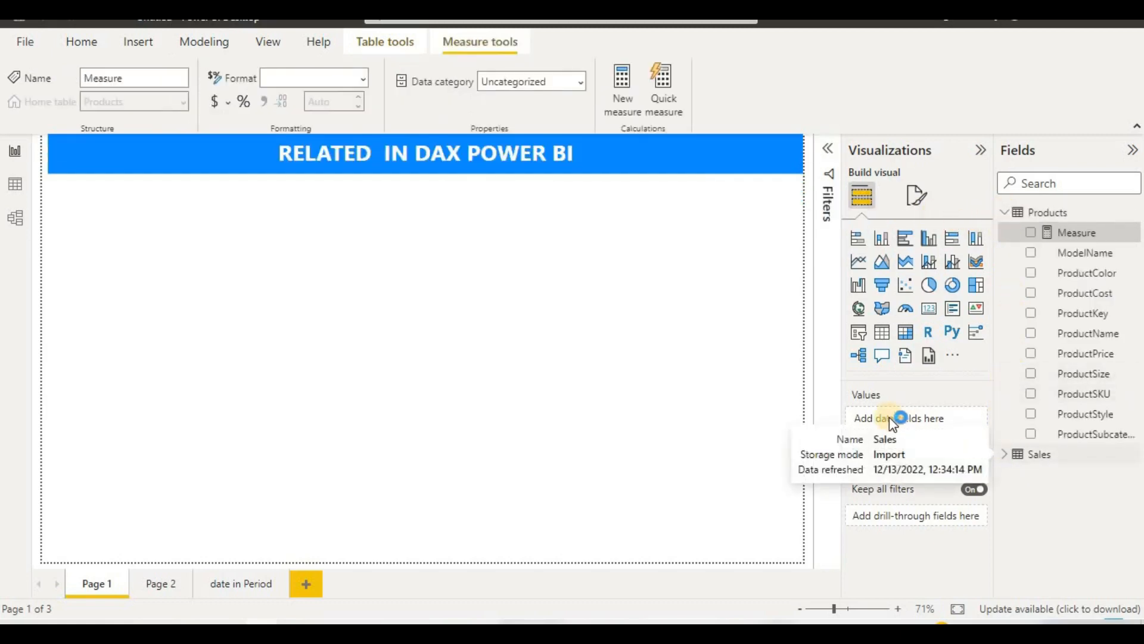
{"action": "left_click", "coordinate": [1061, 238]}
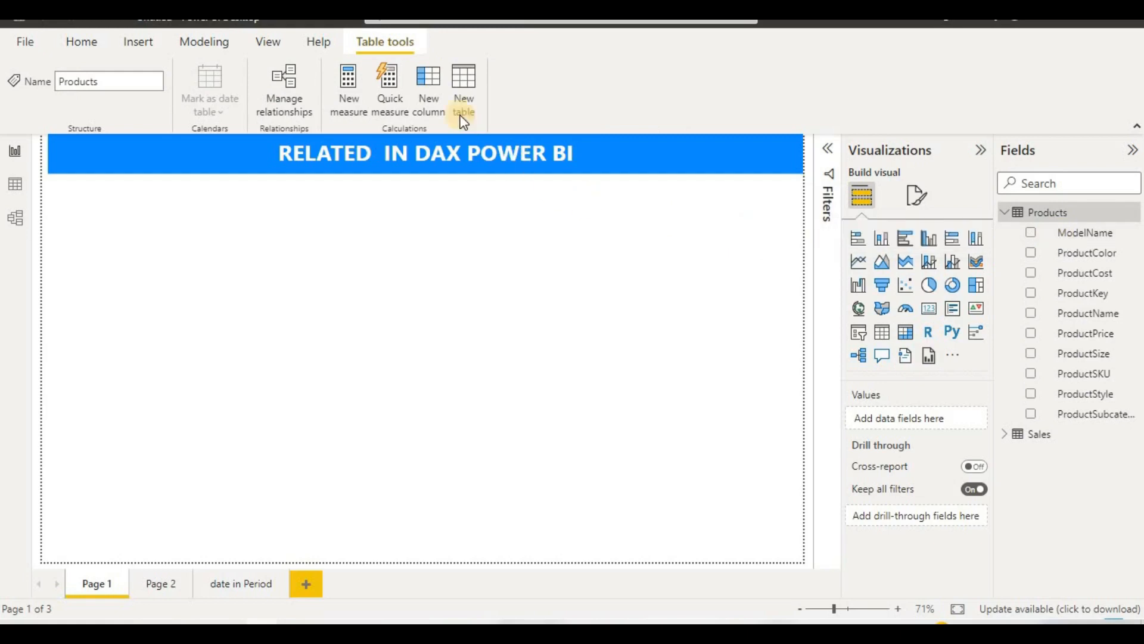
Create a measure named Total sales in the Products table with the formula sumx(Sales()), and expand the Sales table's fields
{"action": "left_click", "coordinate": [348, 91]}
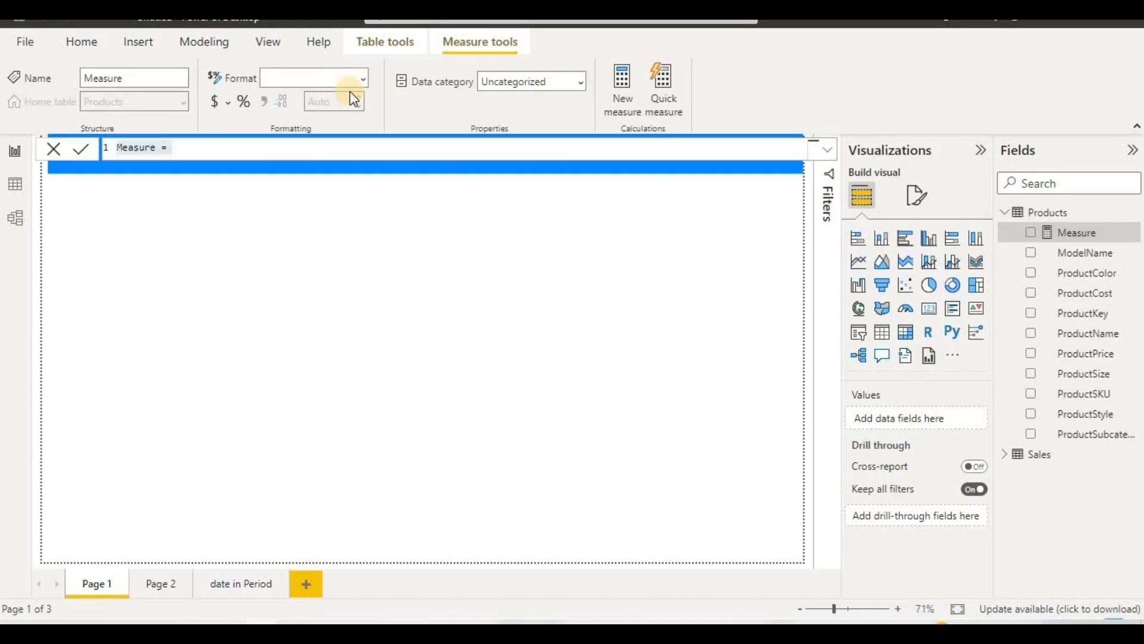
{"action": "key", "text": "BackSpace"}
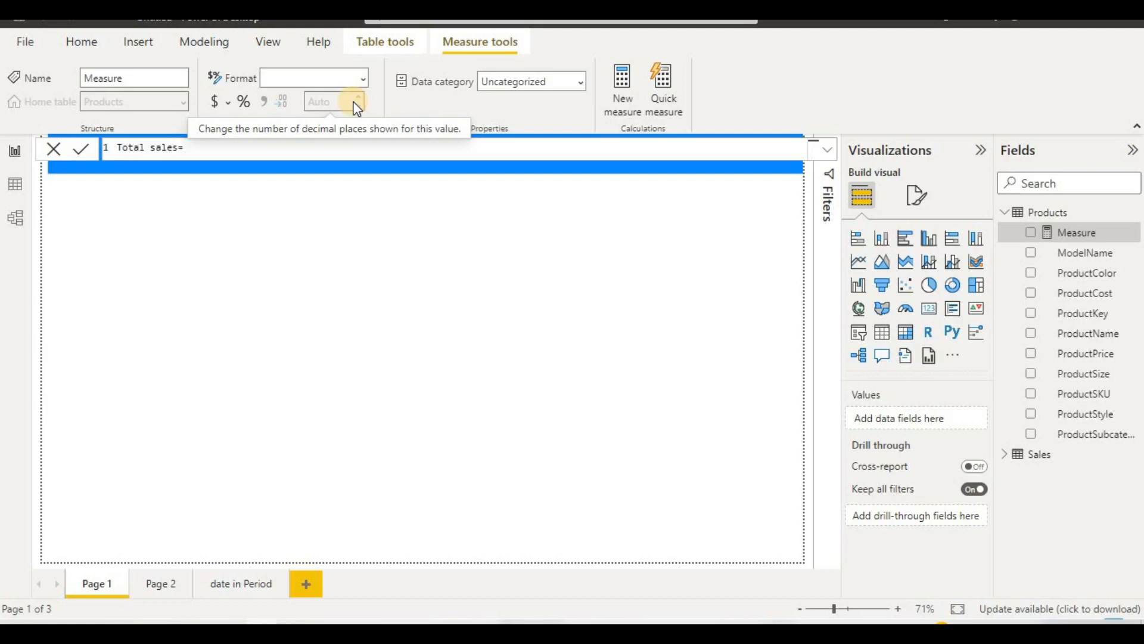
{"action": "type", "text": "sumx"}
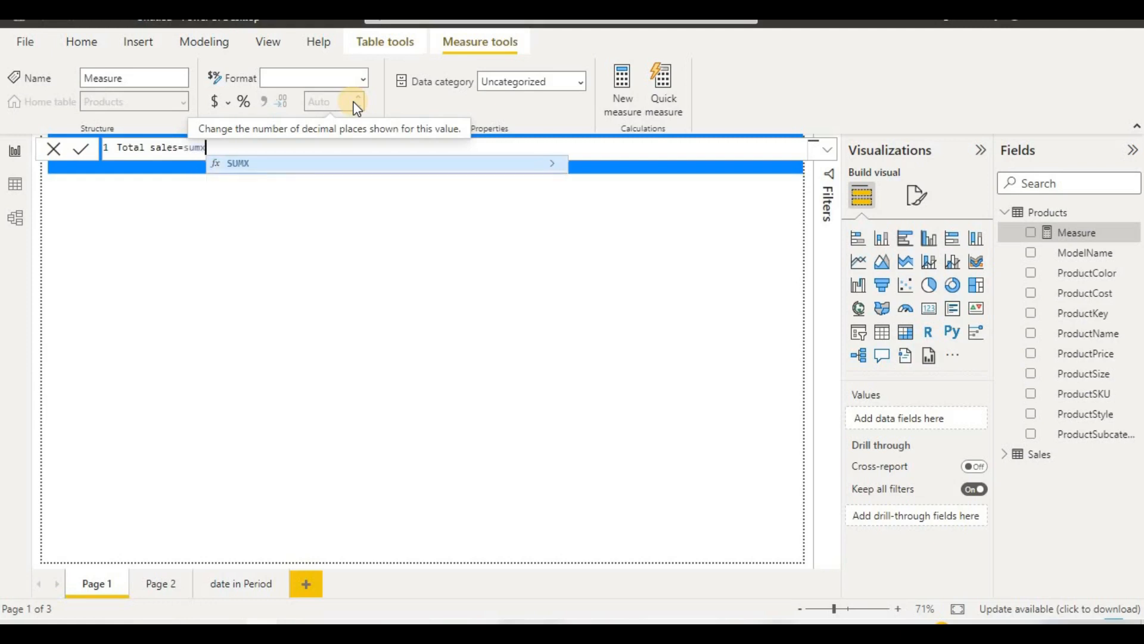
{"action": "type", "text": "("}
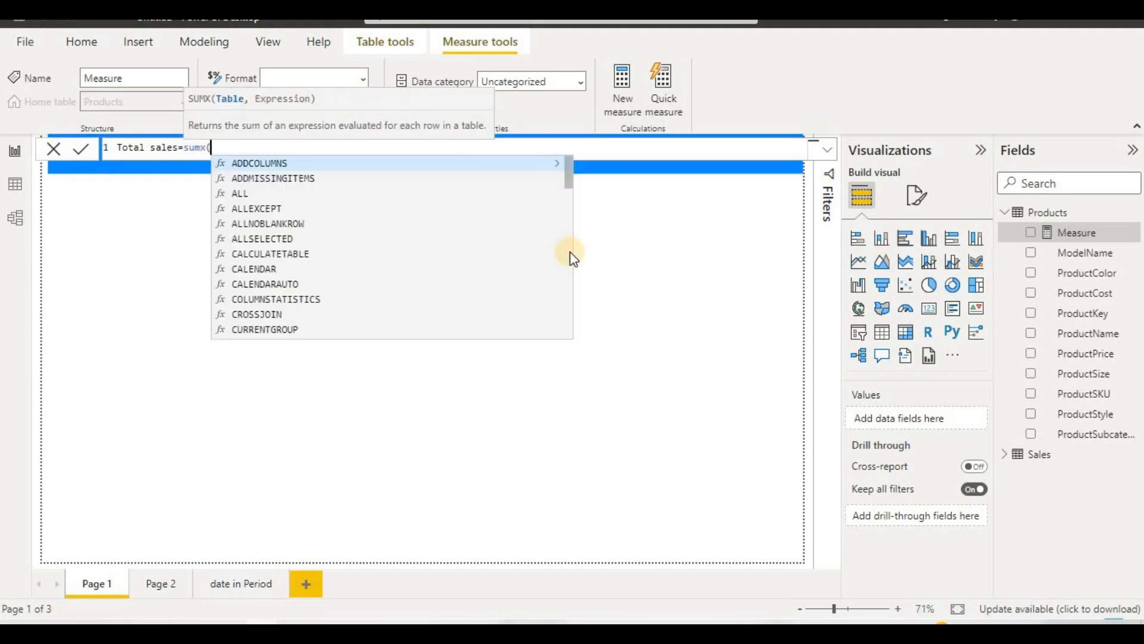
{"action": "type", "text": "sa"}
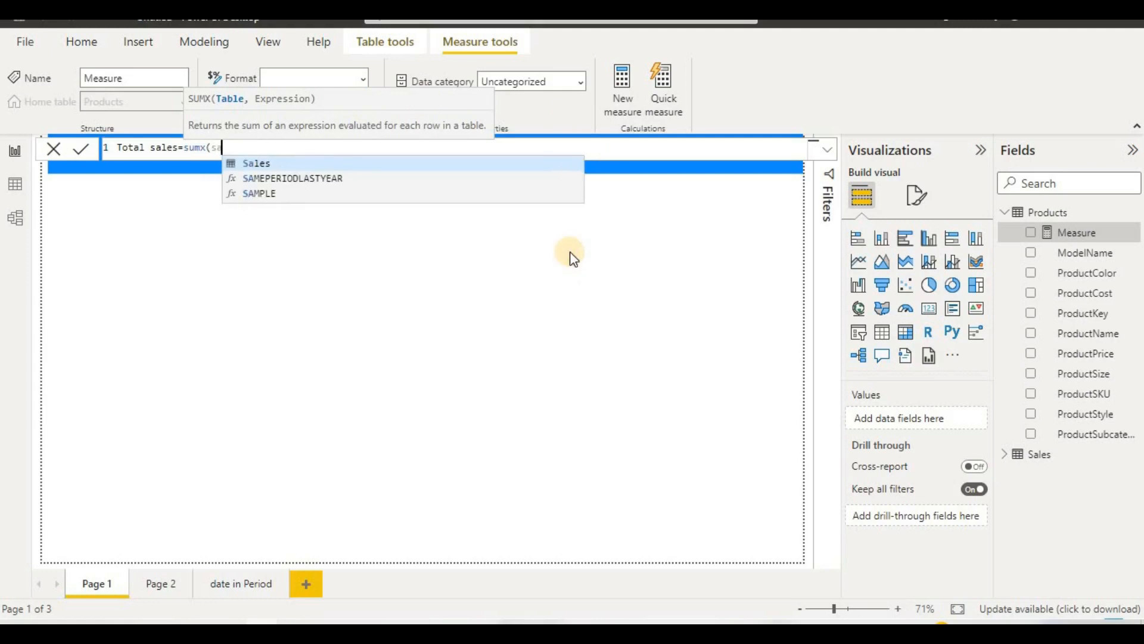
{"action": "type", "text": "les"}
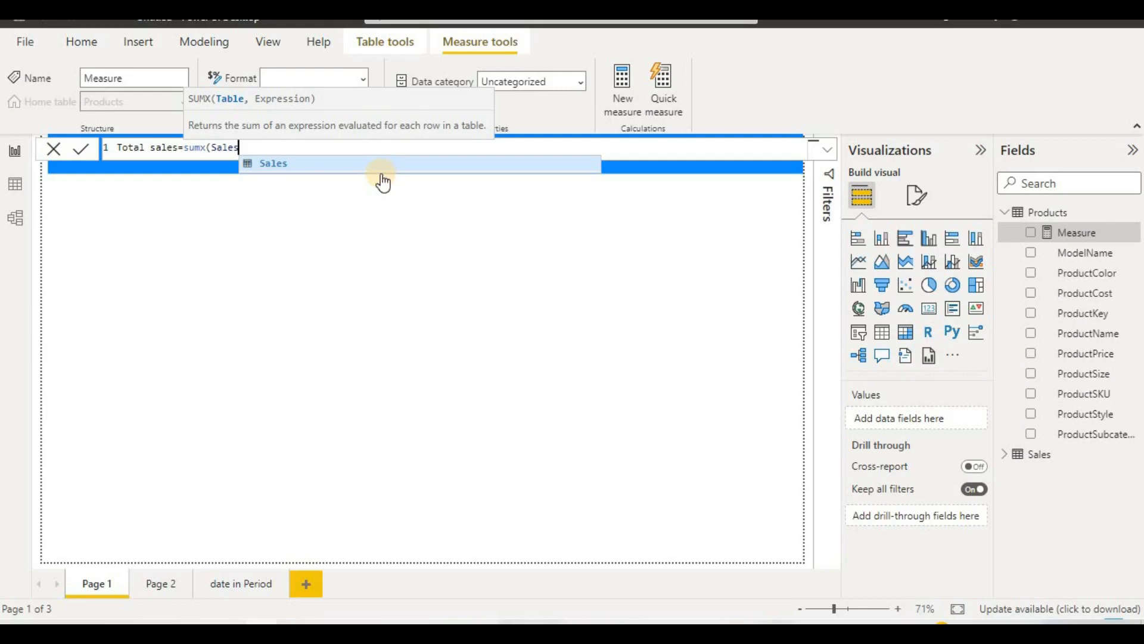
{"action": "type", "text": "("}
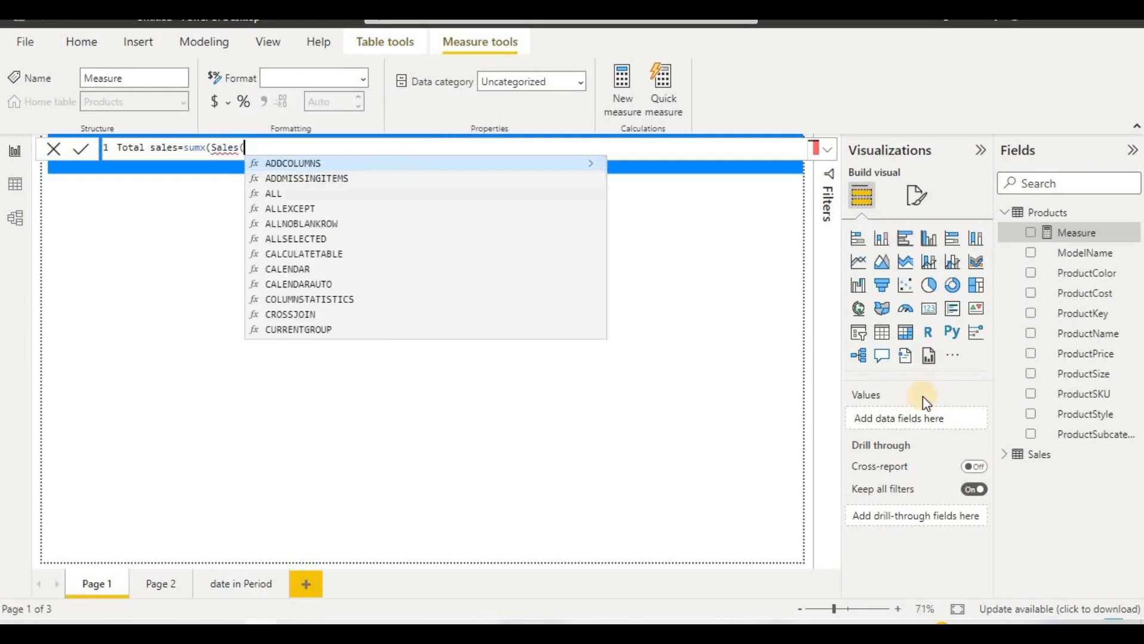
{"action": "left_click", "coordinate": [1004, 456]}
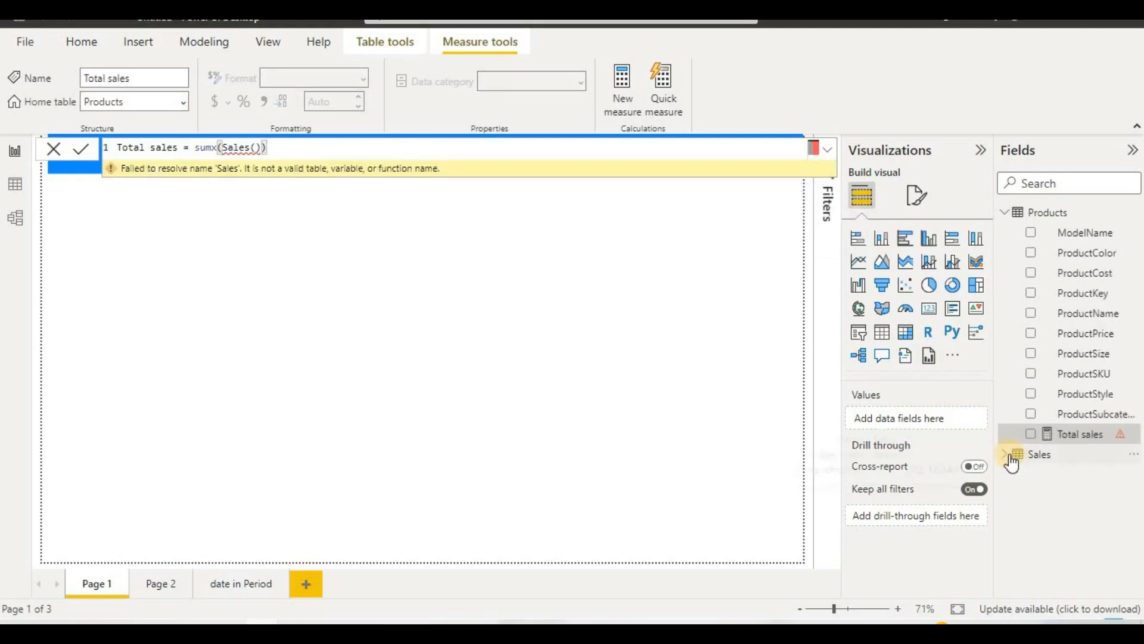
{"action": "left_click", "coordinate": [1009, 457]}
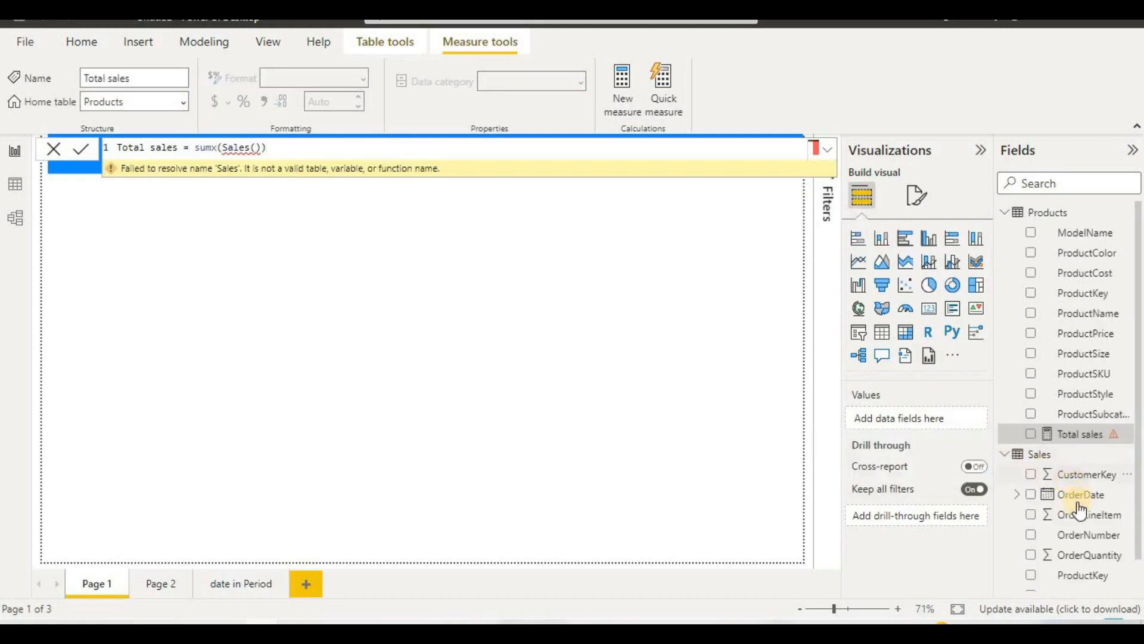
Replace the Sales() argument in the Total sales formula with the table reference 'Sales'
{"action": "left_click", "coordinate": [359, 156]}
{"action": "key", "text": "BackSpace"}
{"action": "key", "text": "BackSpace"}
{"action": "key", "text": "BackSpace"}
{"action": "key", "text": "BackSpace"}
{"action": "key", "text": "BackSpace"}
{"action": "key", "text": "BackSpace"}
{"action": "key", "text": "BackSpace"}
{"action": "key", "text": "BackSpace"}
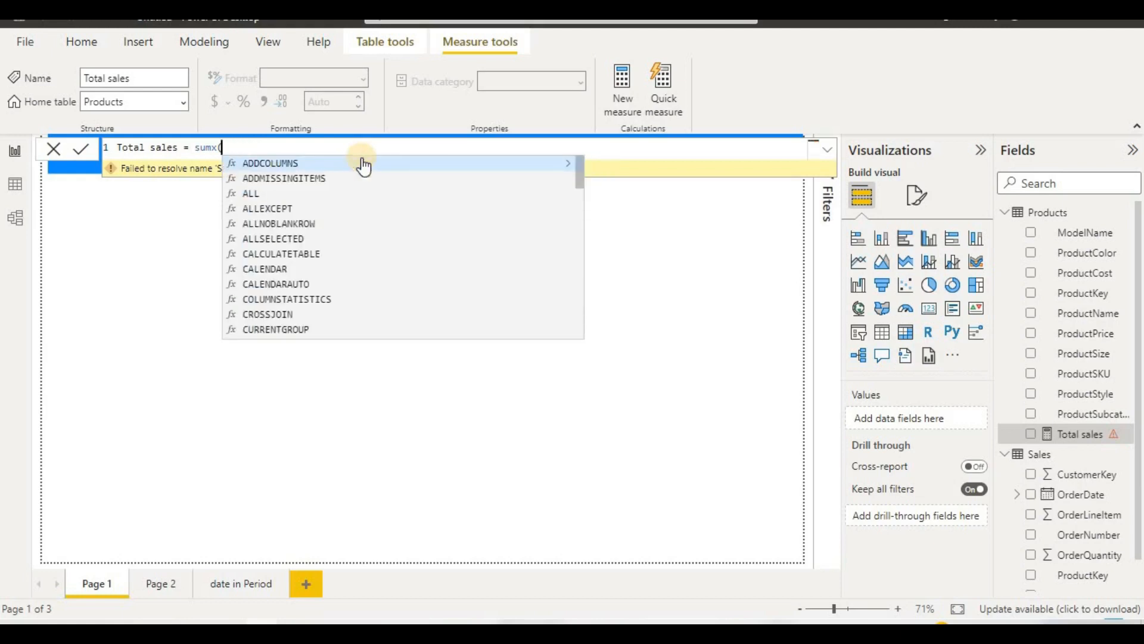
{"action": "type", "text": "'sa"}
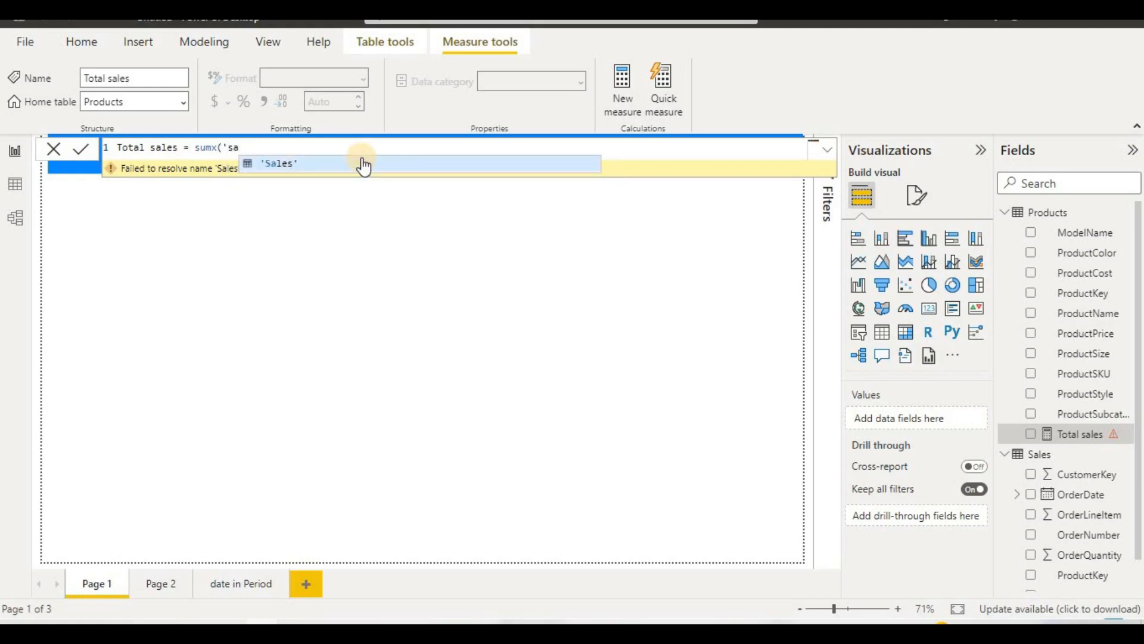
{"action": "left_click", "coordinate": [363, 165]}
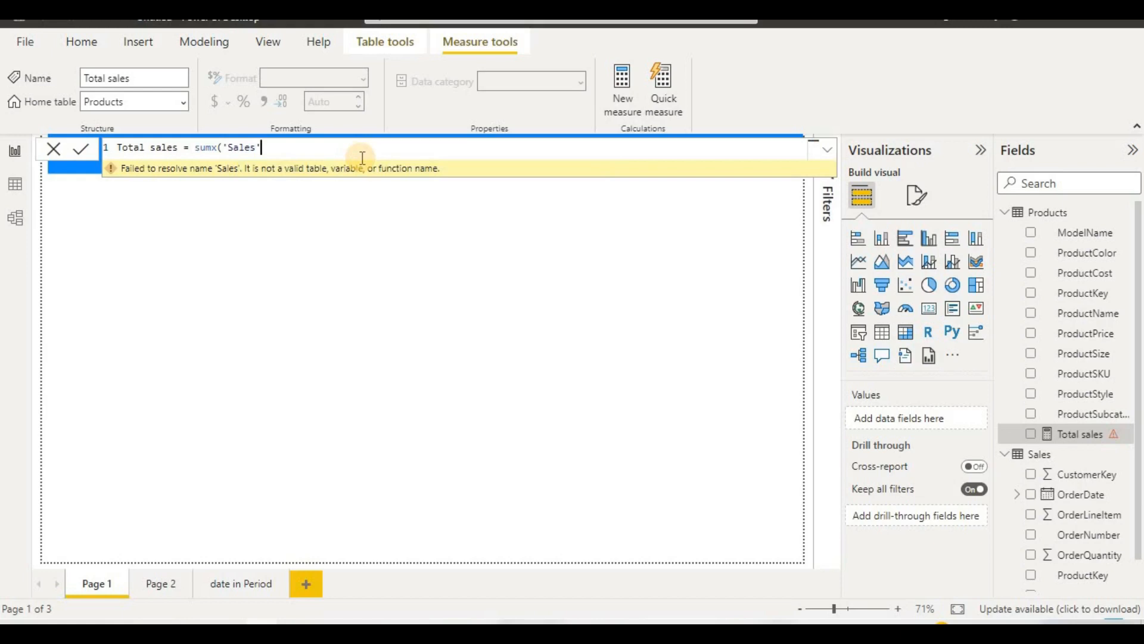
Complete the SUMX expression of Total sales with Sales[OrderQuantity]*RELATED(Products[ProductPrice]) and close both parentheses
{"action": "type", "text": ",sa"}
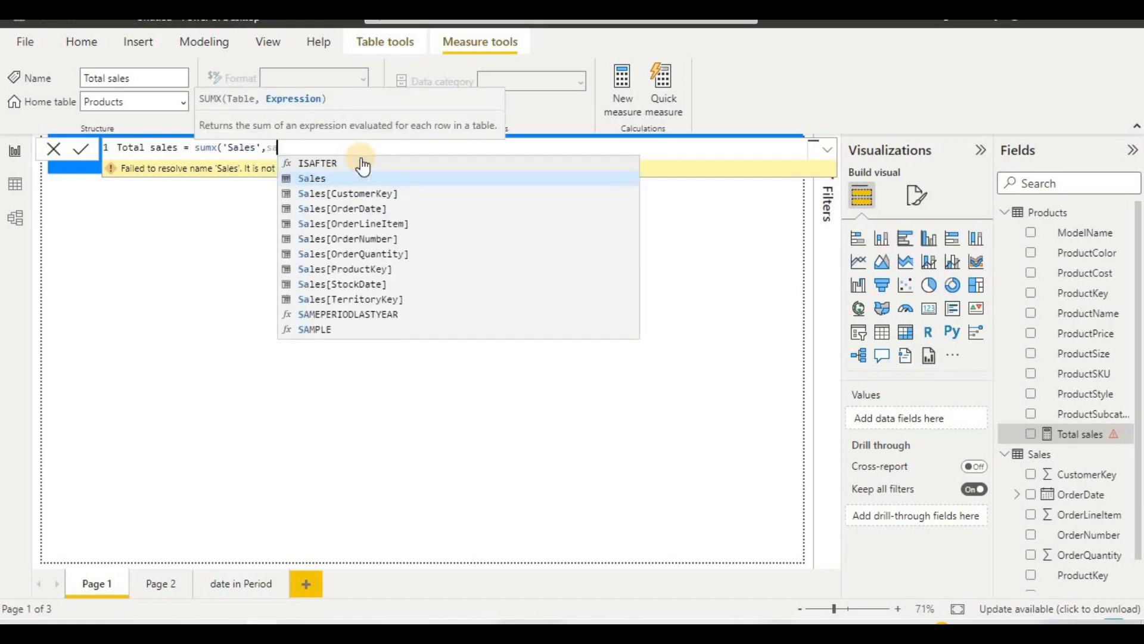
{"action": "left_click", "coordinate": [415, 254]}
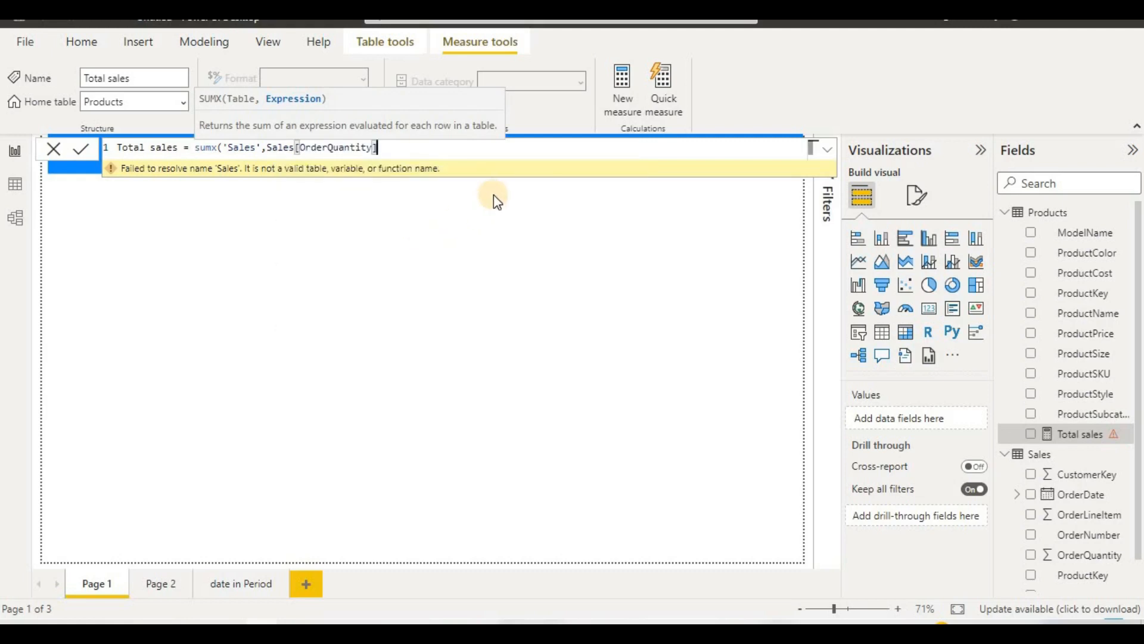
{"action": "type", "text": "*re"}
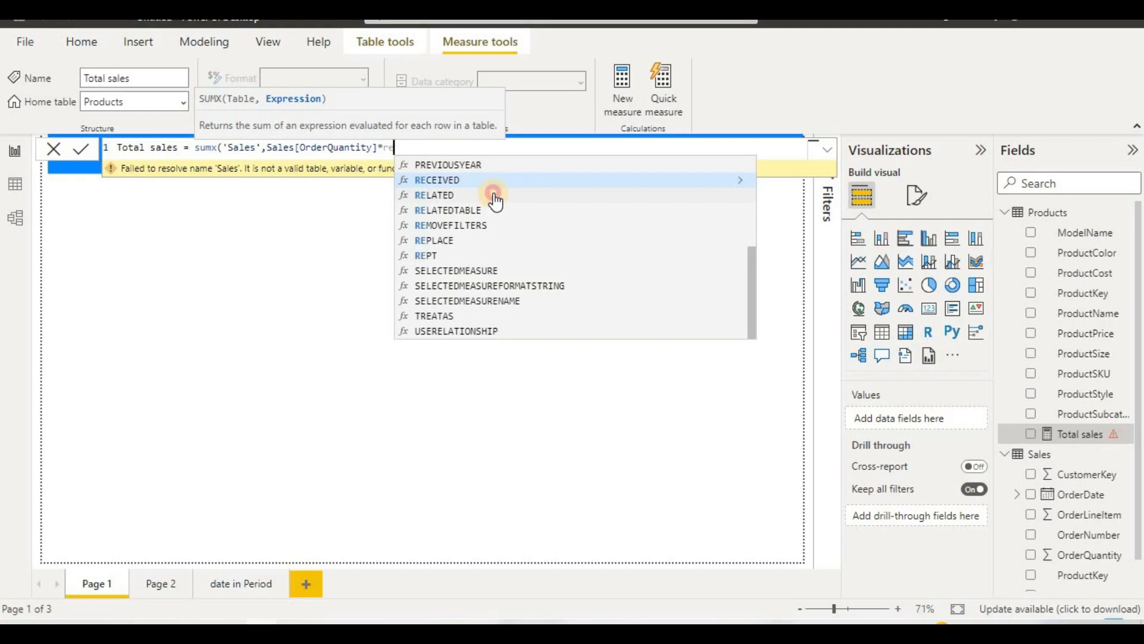
{"action": "left_click", "coordinate": [494, 201]}
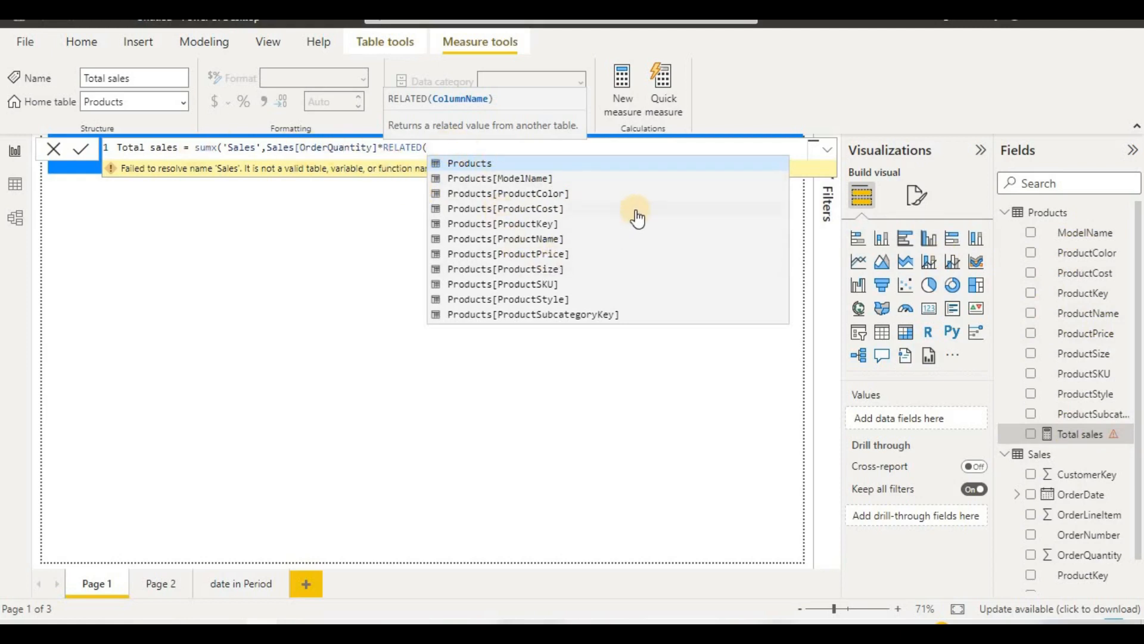
{"action": "left_click", "coordinate": [517, 255]}
{"action": "left_click", "coordinate": [80, 152]}
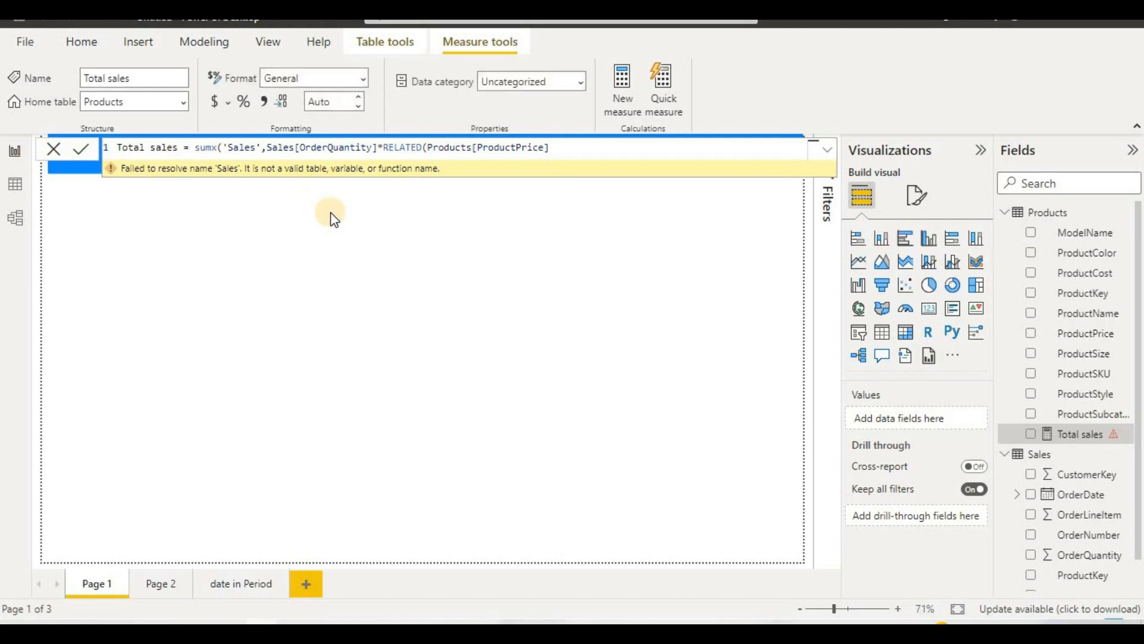
{"action": "type", "text": "))"}
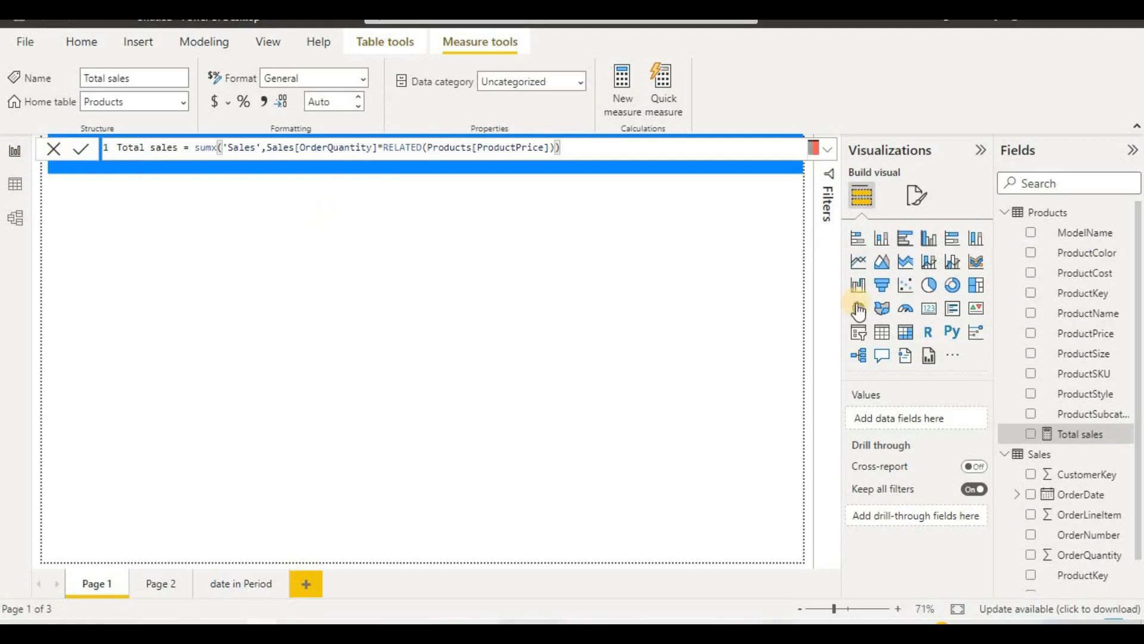
Add a card visual showing the Total sales measure and narrow it to roughly a third of the page width
{"action": "left_click", "coordinate": [928, 311]}
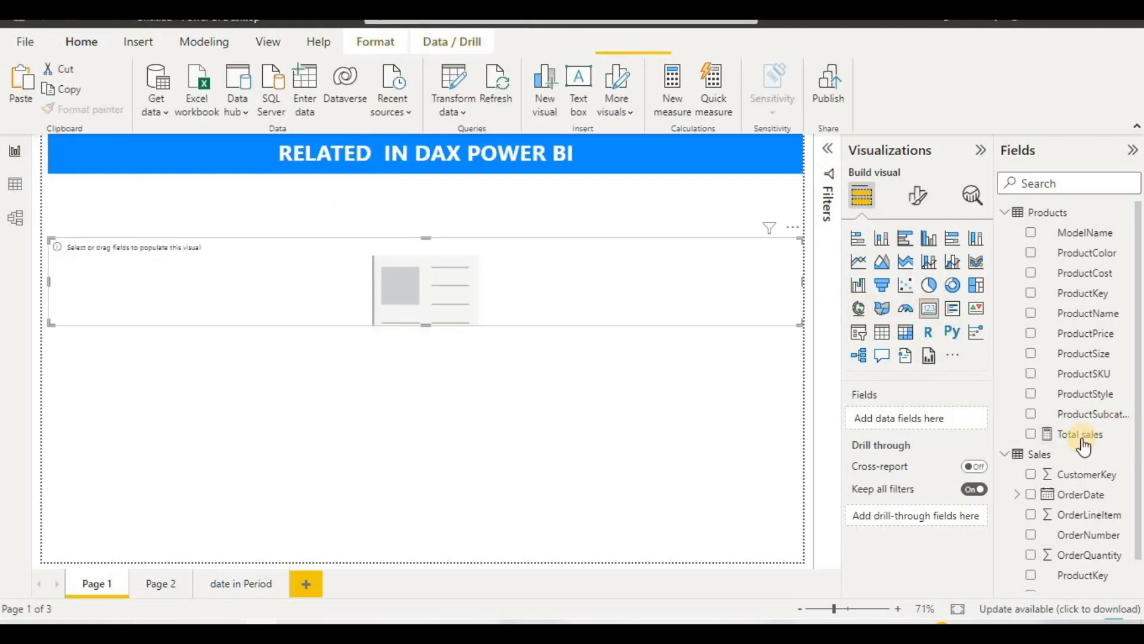
{"action": "left_click_drag", "start_coordinate": [1083, 445], "coordinate": [520, 290]}
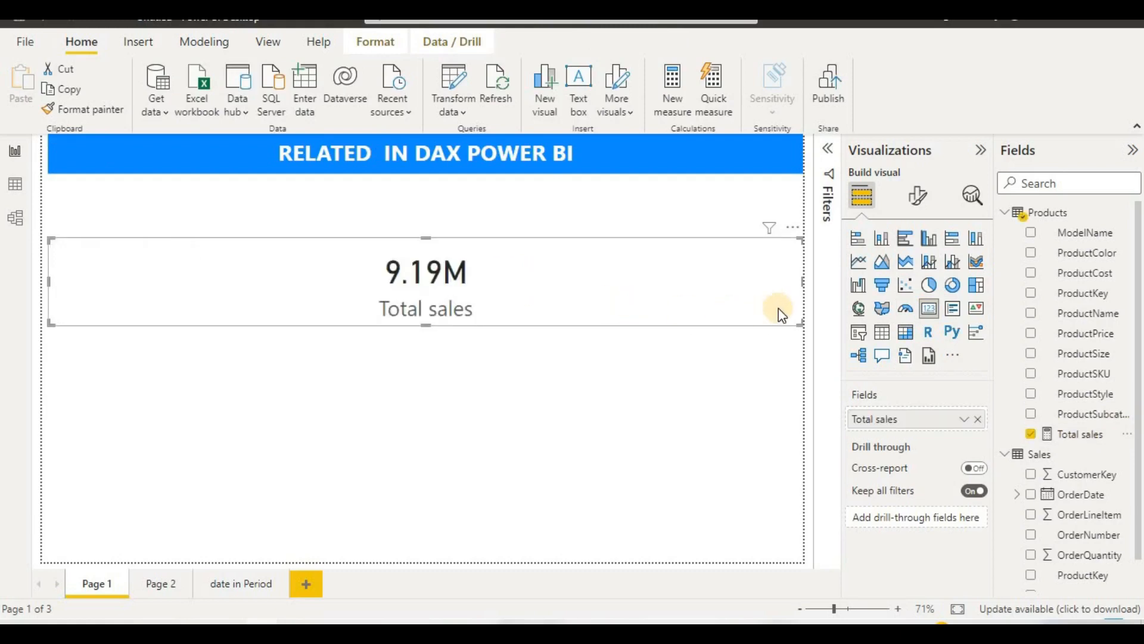
{"action": "left_click_drag", "start_coordinate": [799, 281], "coordinate": [321, 394]}
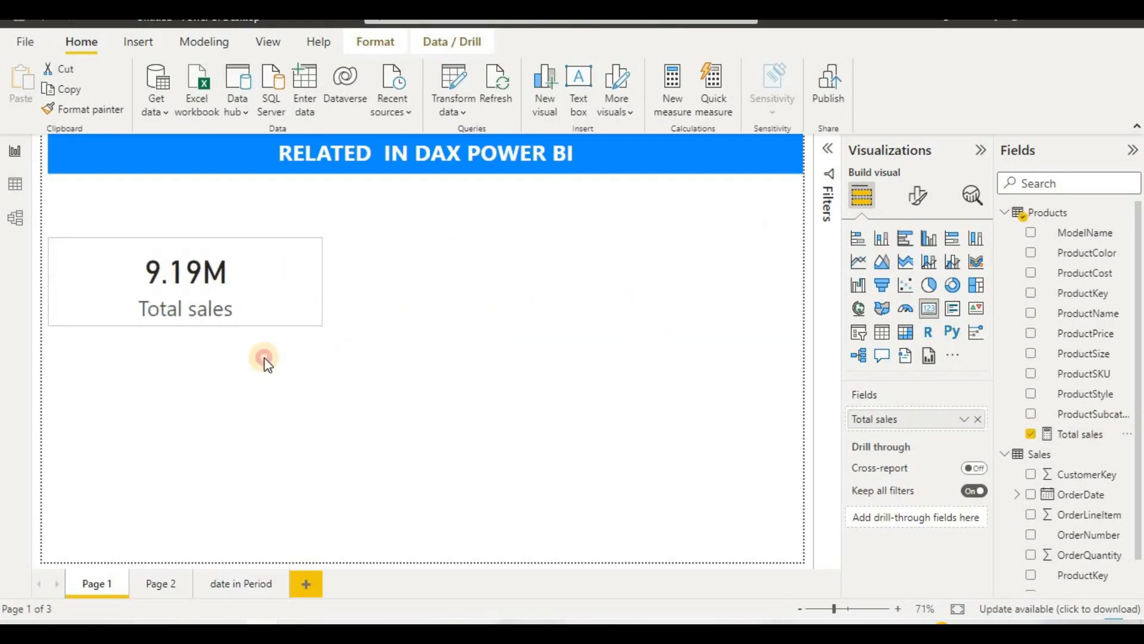
Add a table visual with the OrderDate hierarchy beside the card, and enlarge it to fill the free space
{"action": "left_click", "coordinate": [704, 399]}
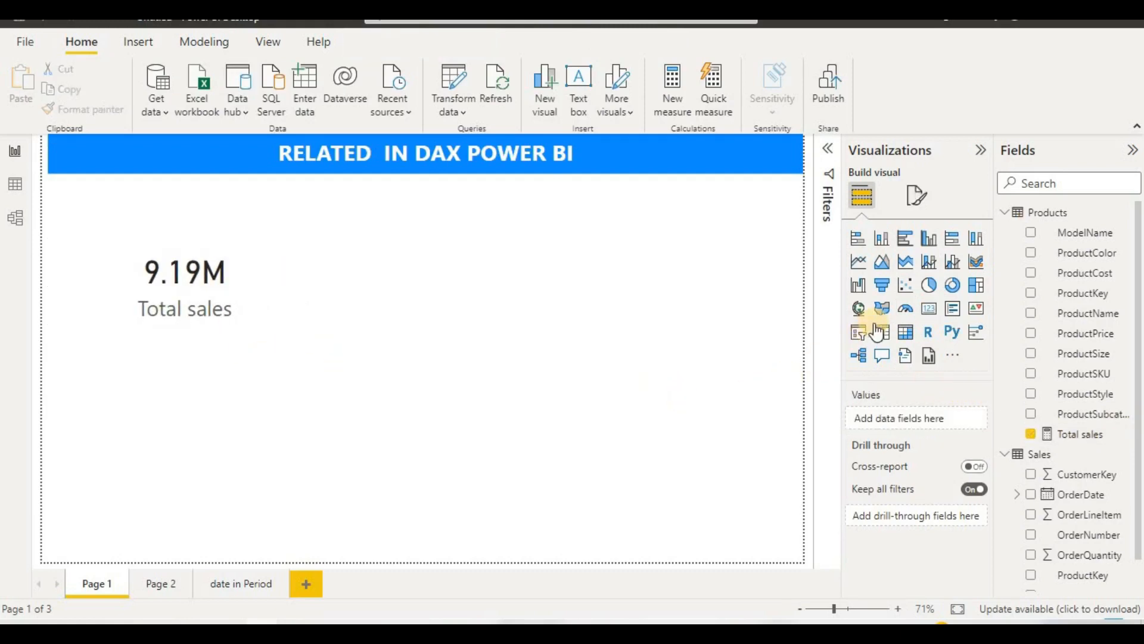
{"action": "left_click", "coordinate": [880, 332]}
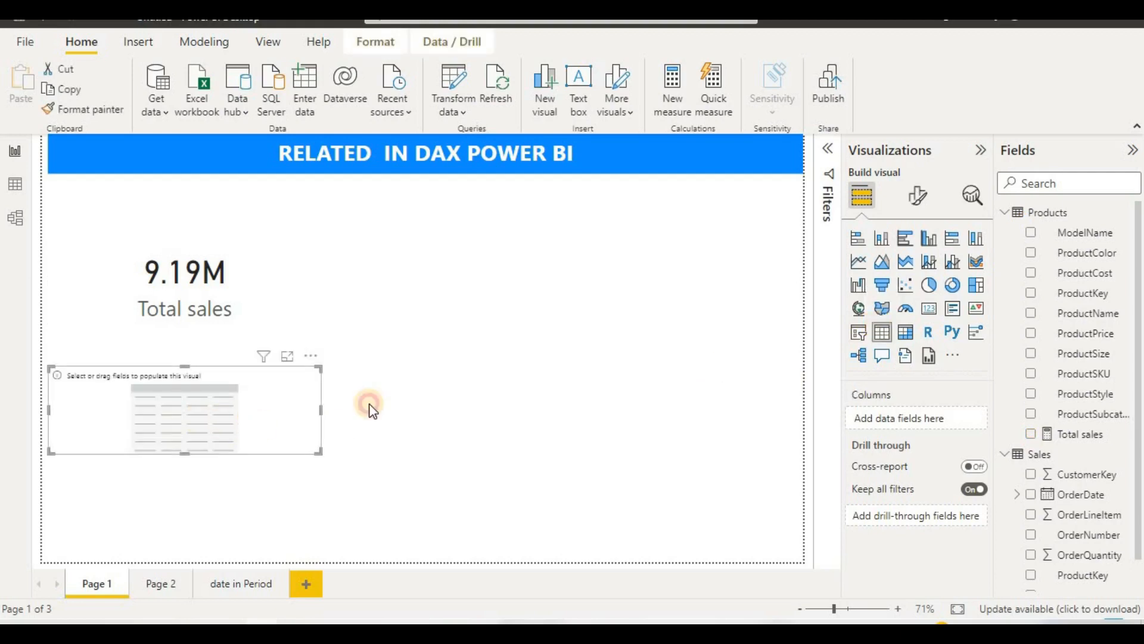
{"action": "left_click_drag", "start_coordinate": [196, 418], "coordinate": [541, 251]}
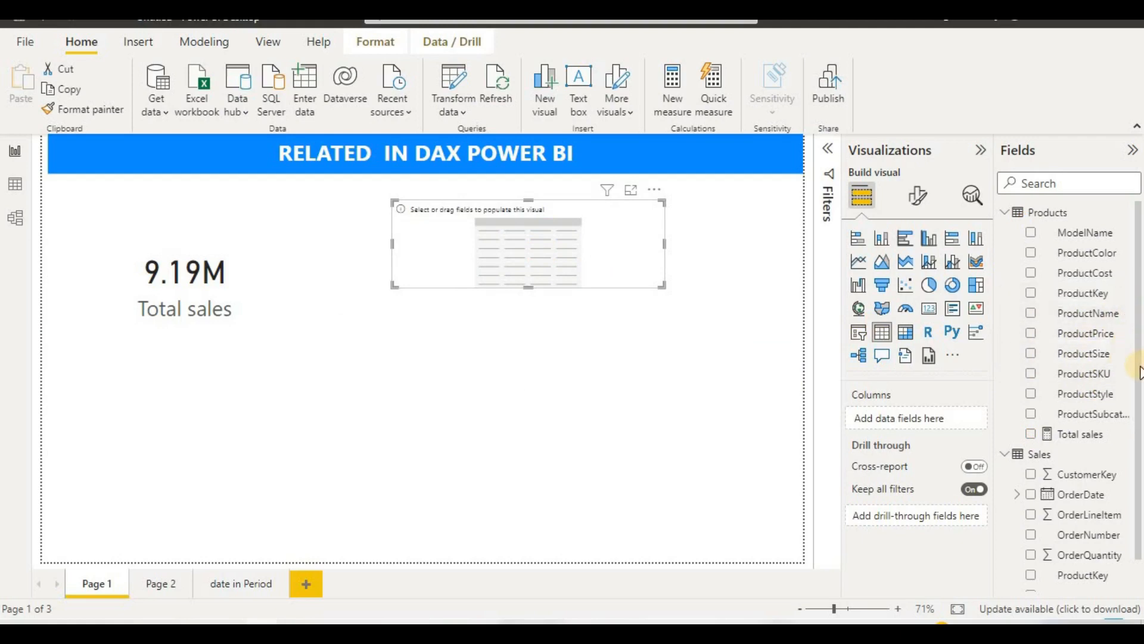
{"action": "scroll", "coordinate": [1139, 373], "scroll_direction": "down", "scroll_amount": 1}
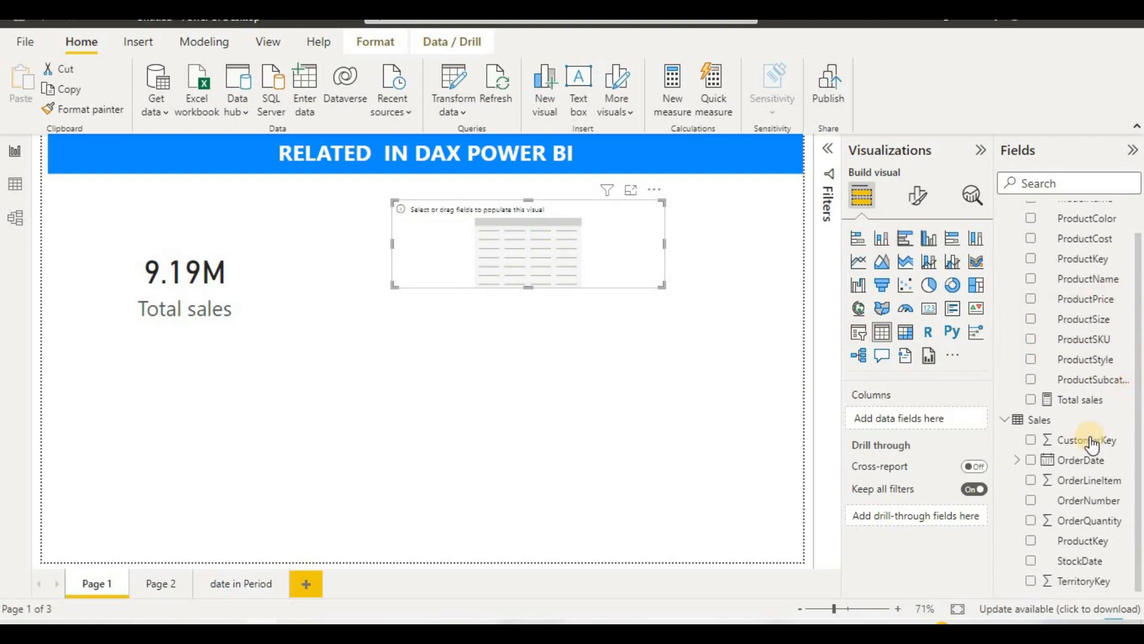
{"action": "left_click_drag", "start_coordinate": [1049, 460], "coordinate": [522, 501]}
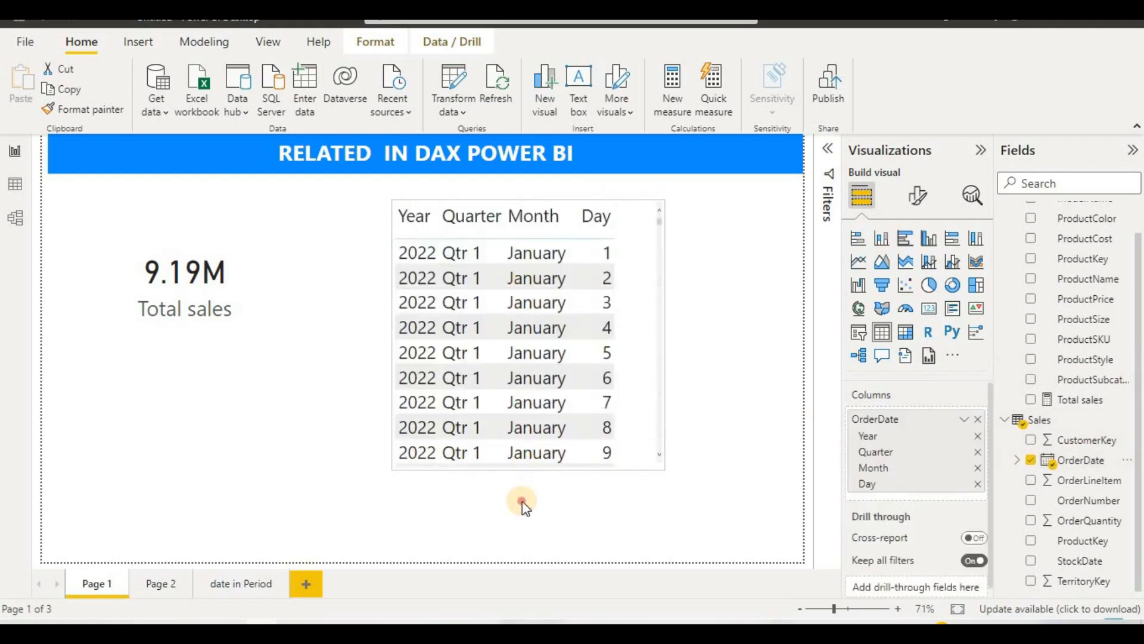
{"action": "left_click_drag", "start_coordinate": [666, 359], "coordinate": [793, 352]}
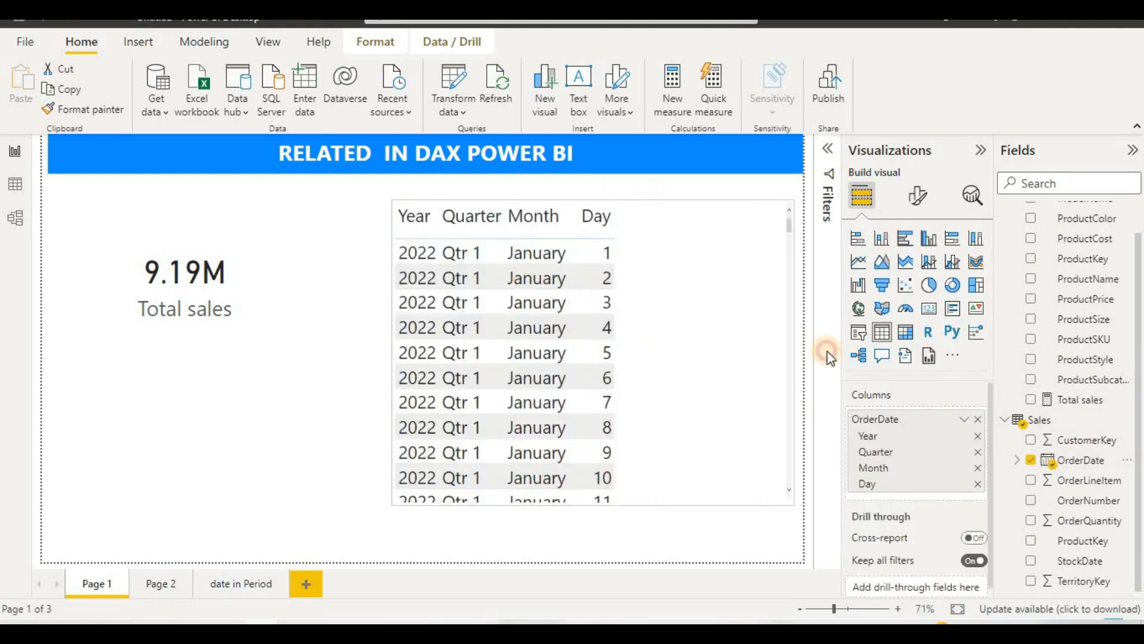
Add the Total sales measure to the OrderDate table visual and look through its daily rows
{"action": "left_click_drag", "start_coordinate": [1050, 398], "coordinate": [682, 330]}
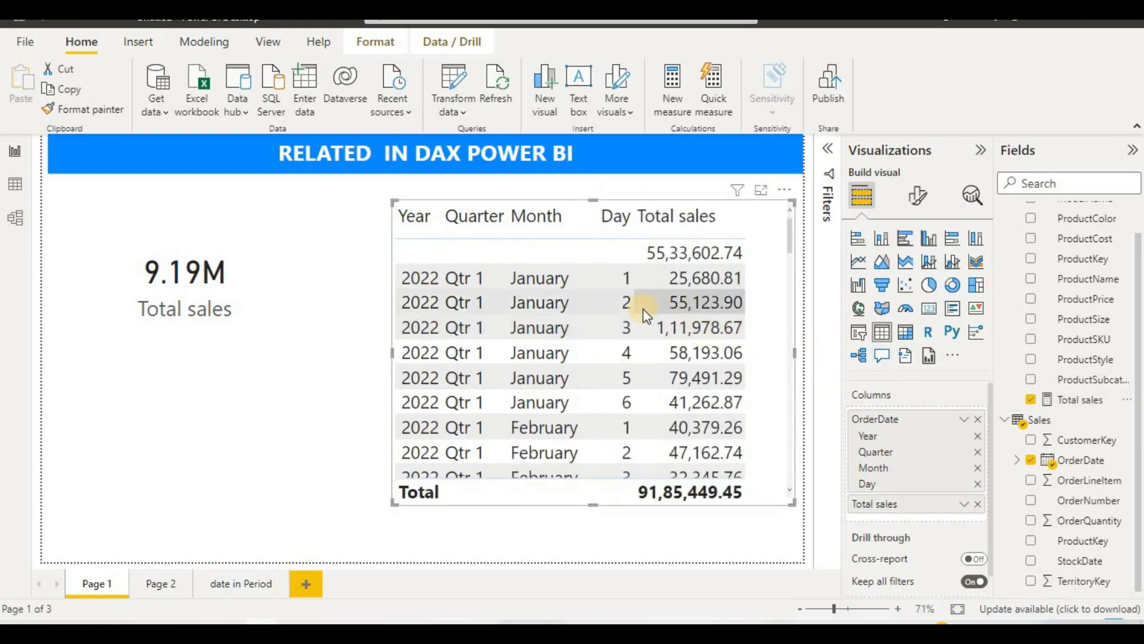
{"action": "scroll", "coordinate": [644, 311], "scroll_direction": "down", "scroll_amount": 2}
{"action": "scroll", "coordinate": [643, 309], "scroll_direction": "down", "scroll_amount": 9}
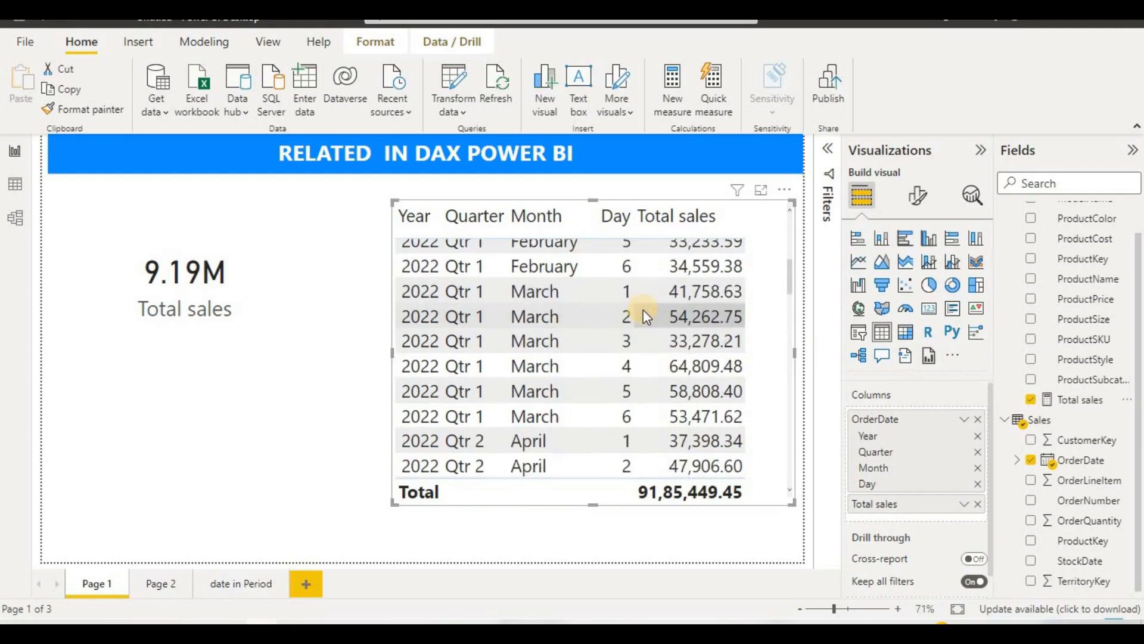
{"action": "scroll", "coordinate": [642, 311], "scroll_direction": "down", "scroll_amount": 5}
{"action": "scroll", "coordinate": [641, 319], "scroll_direction": "up", "scroll_amount": 6}
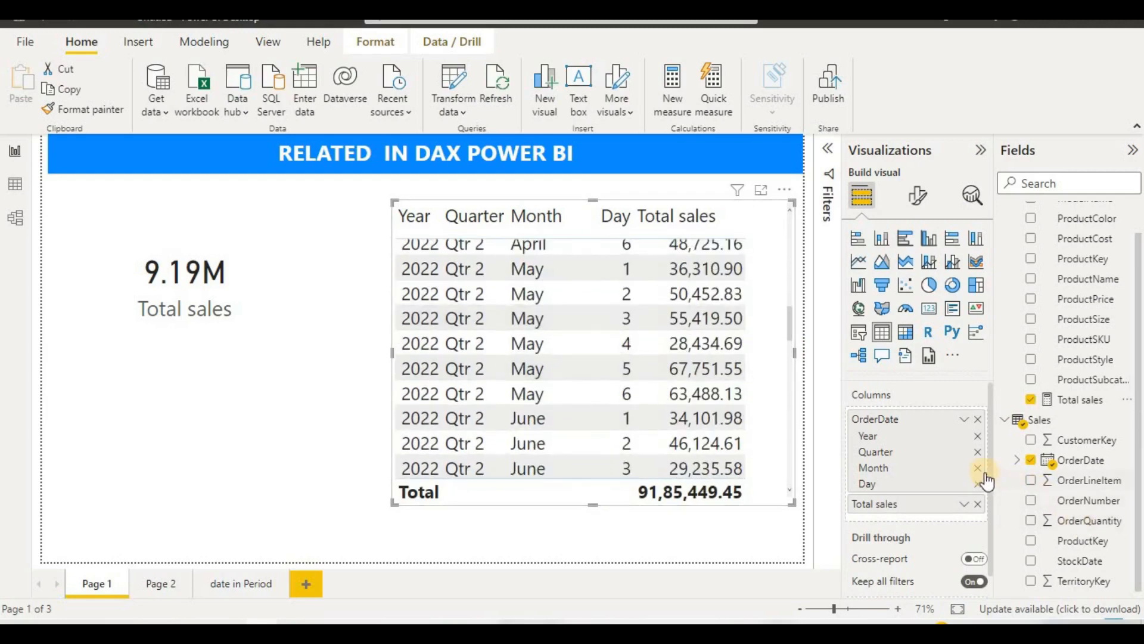
Remove the Month, Day and Quarter levels from the table visual, keeping only Year with Total sales
{"action": "left_click", "coordinate": [979, 469]}
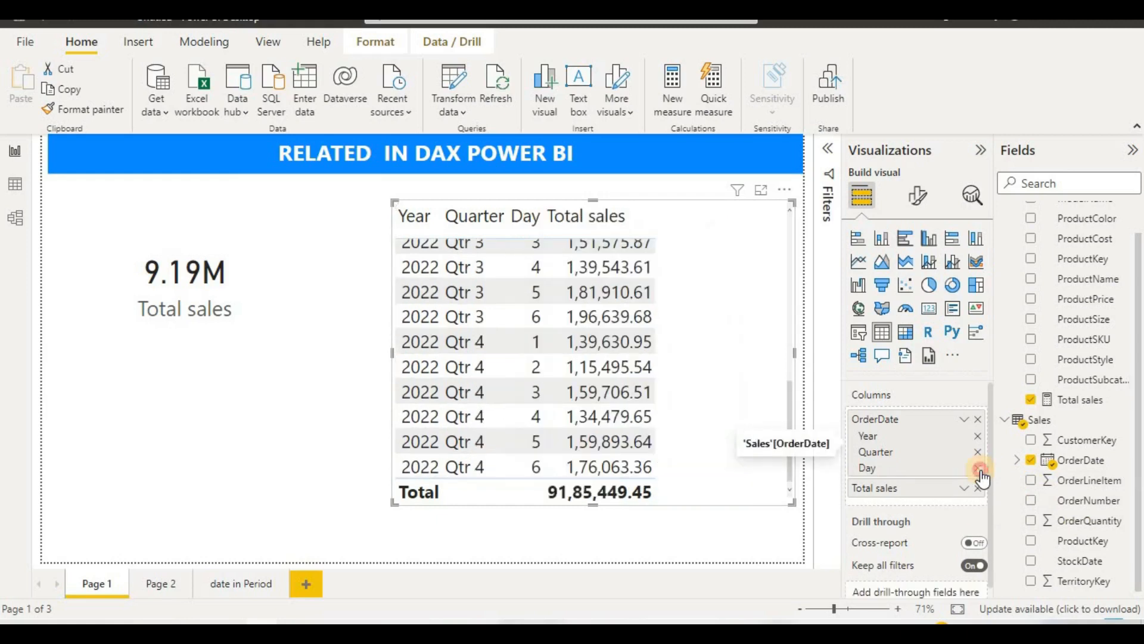
{"action": "left_click", "coordinate": [979, 469]}
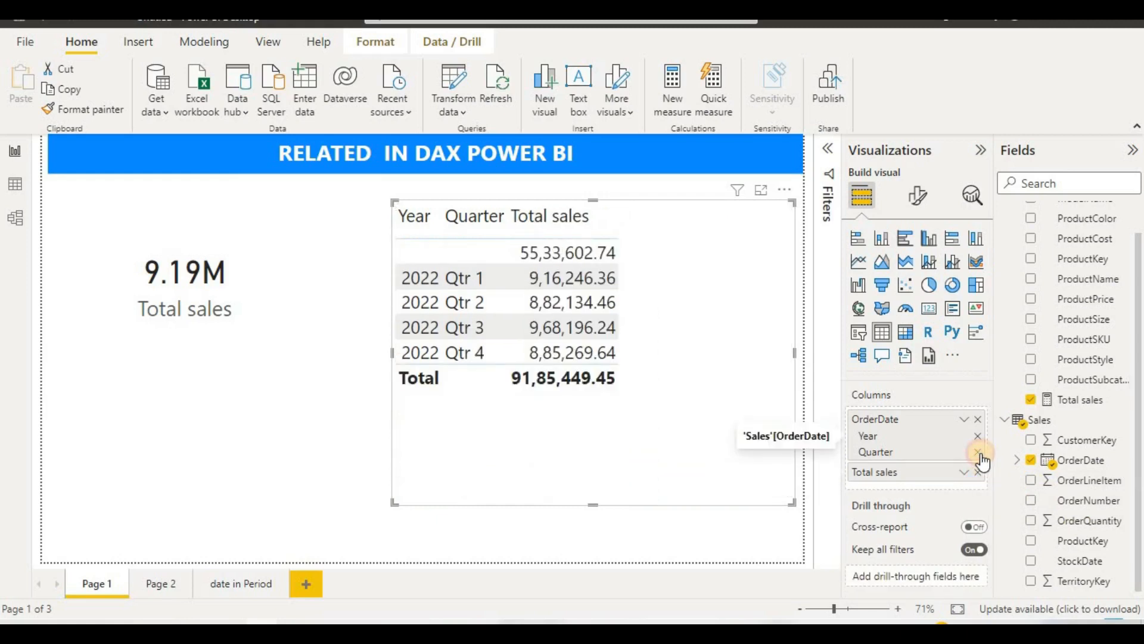
{"action": "left_click", "coordinate": [977, 453]}
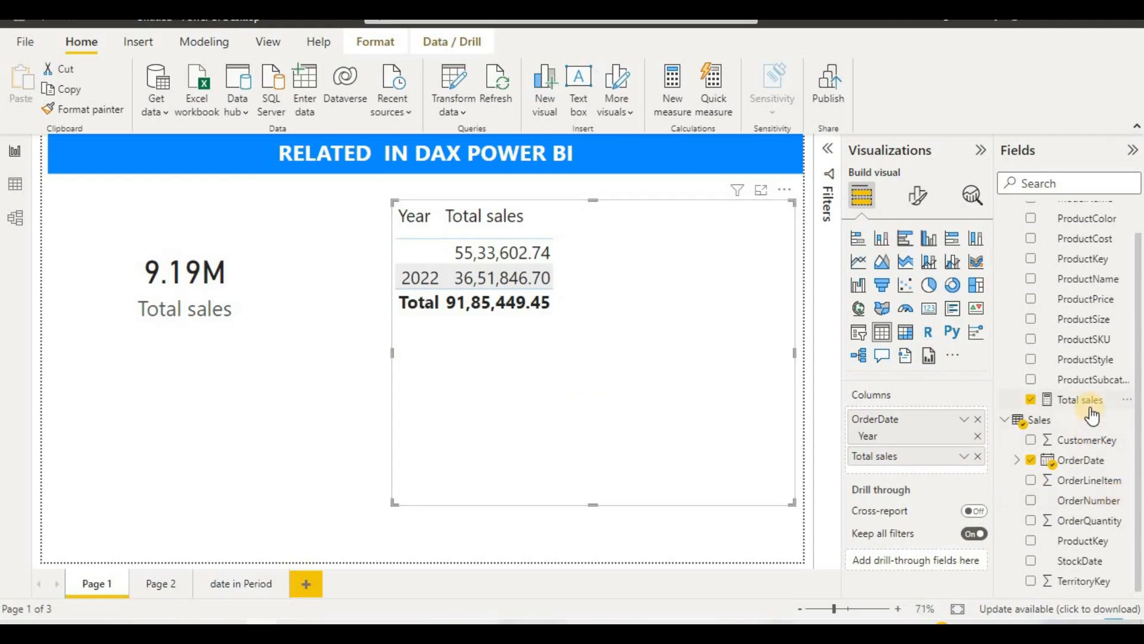
Examine the relationship between the Sales and Products tables in the data model, and return to the report page
{"action": "left_click", "coordinate": [18, 218]}
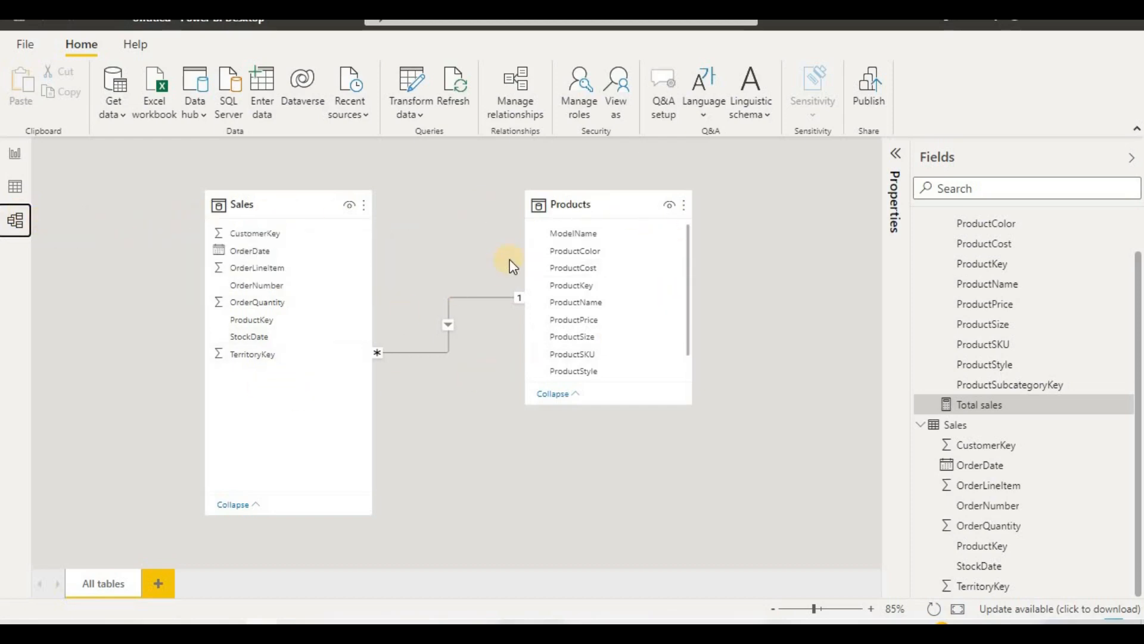
{"action": "left_click", "coordinate": [19, 156]}
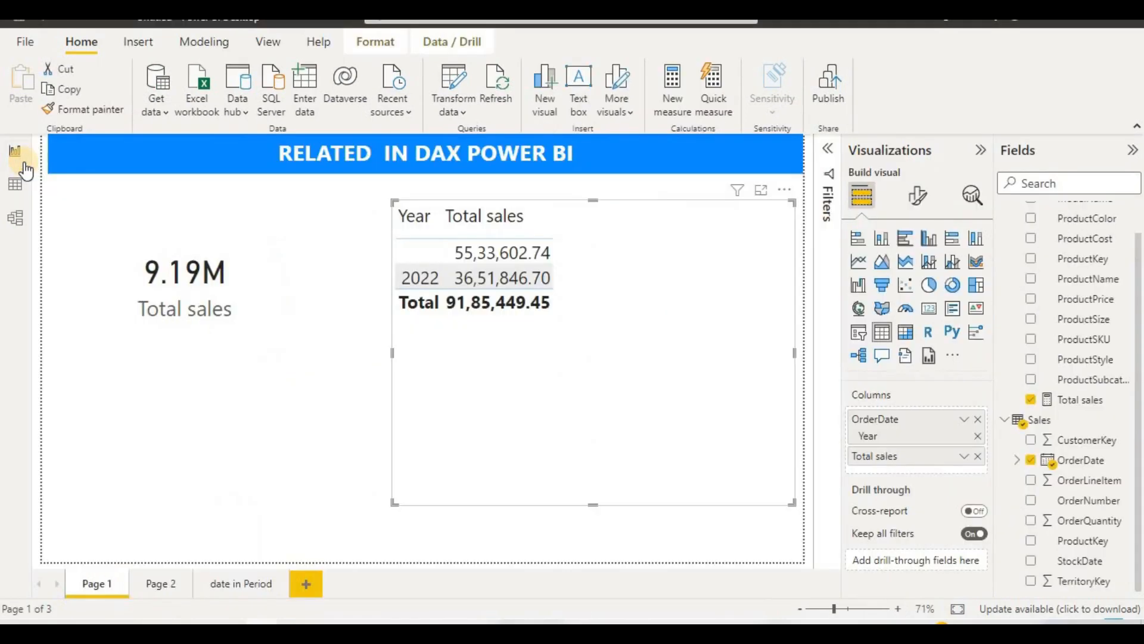